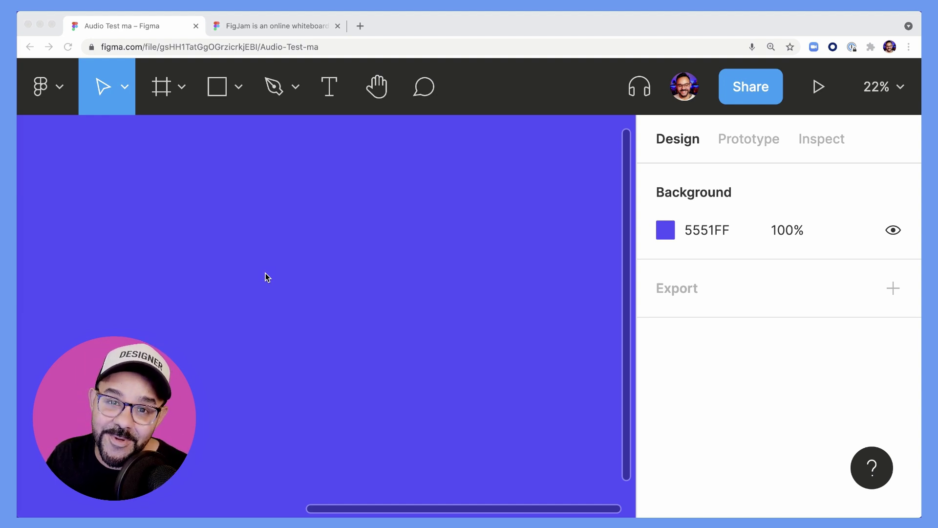
- Start a Figma audio conversation, test mute and unmute, and check the mic and speaker settings
click(642, 93)
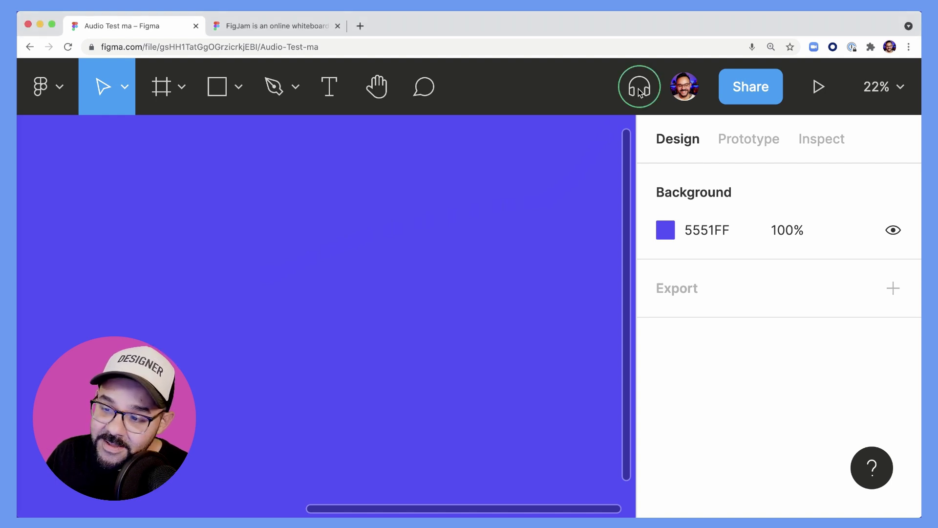
click(640, 92)
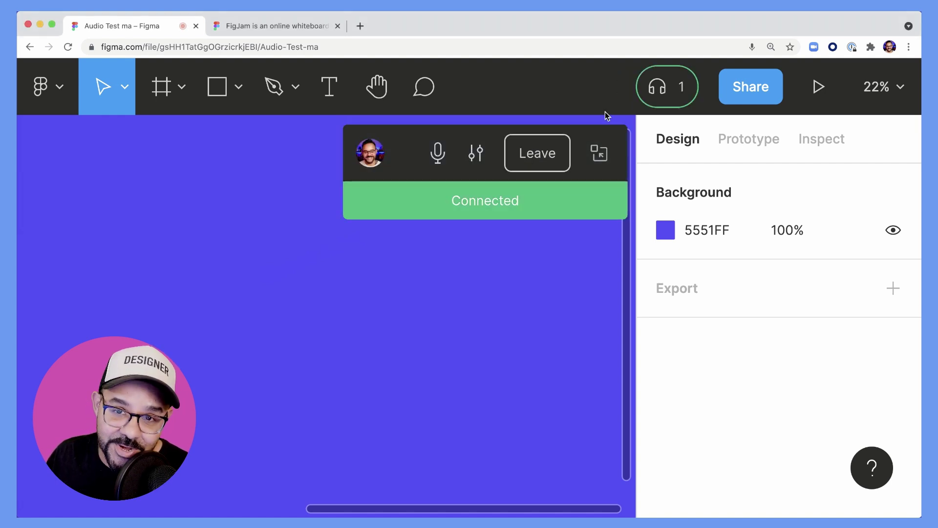
click(438, 153)
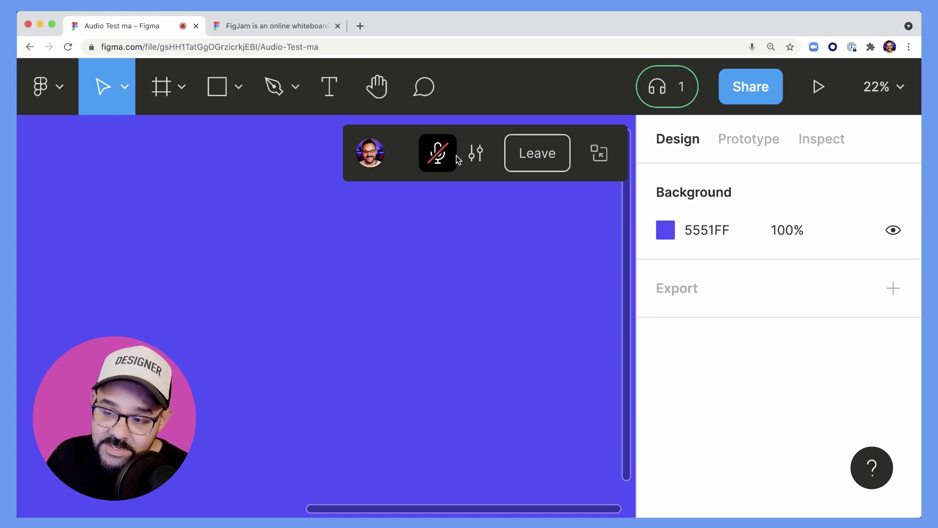
click(438, 153)
click(472, 152)
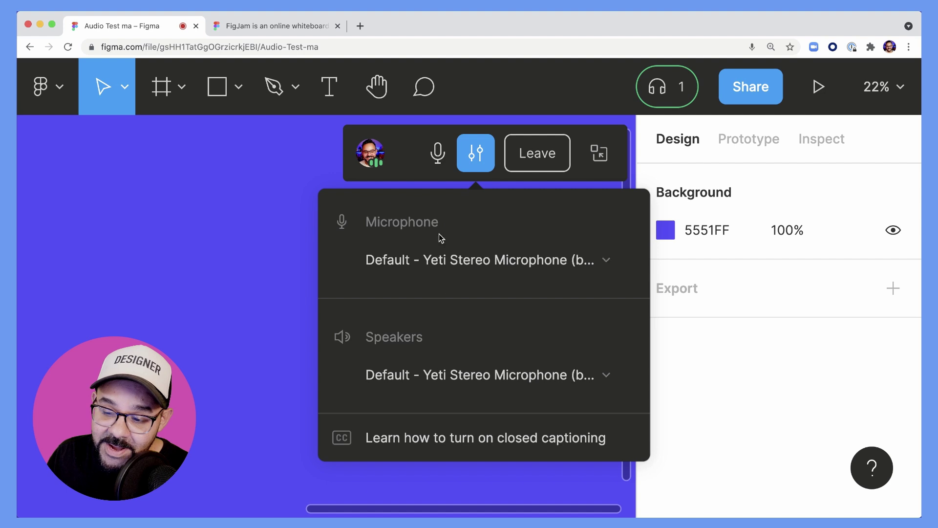
click(478, 158)
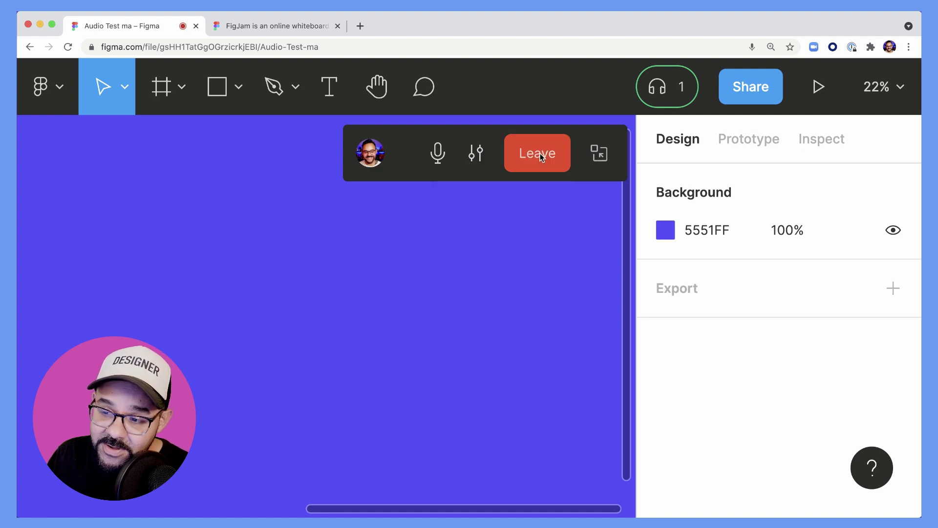
- Leave the audio conversation from the call bar
click(597, 153)
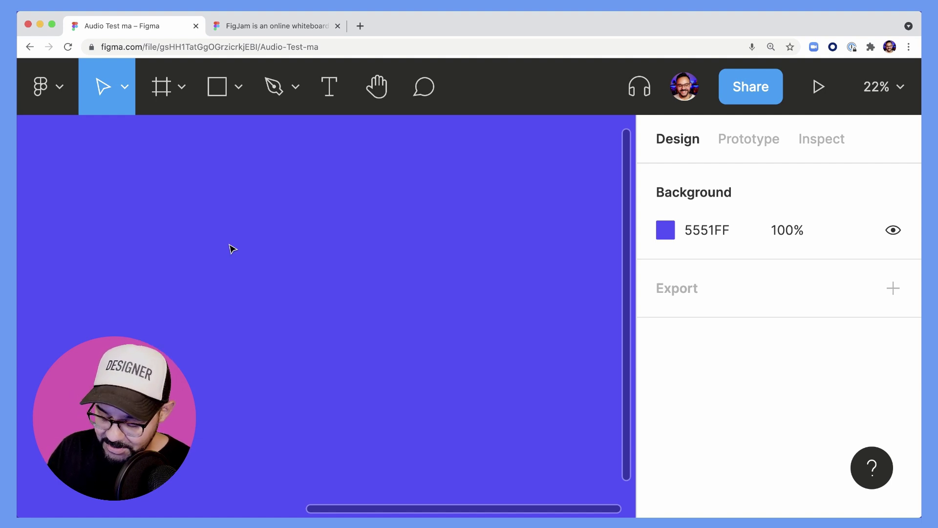
- Send cursor chat 'hello!', then 'As you type everyone can see what you say'
key(slash)
text(hello!)
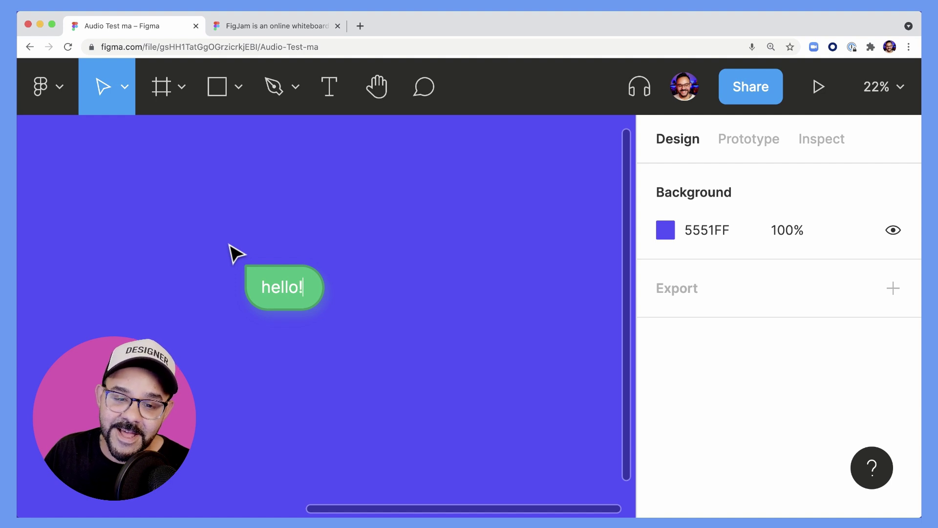
key(Return)
text(As you )
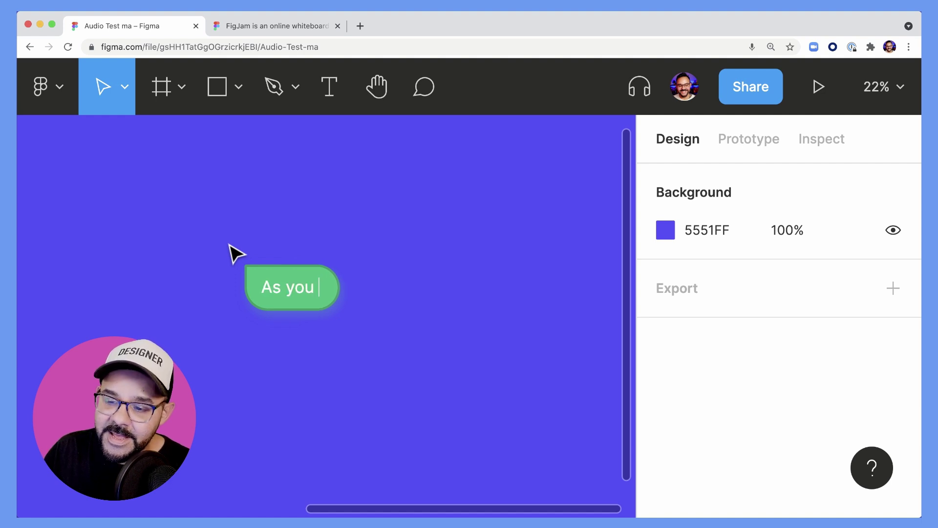
text(type every)
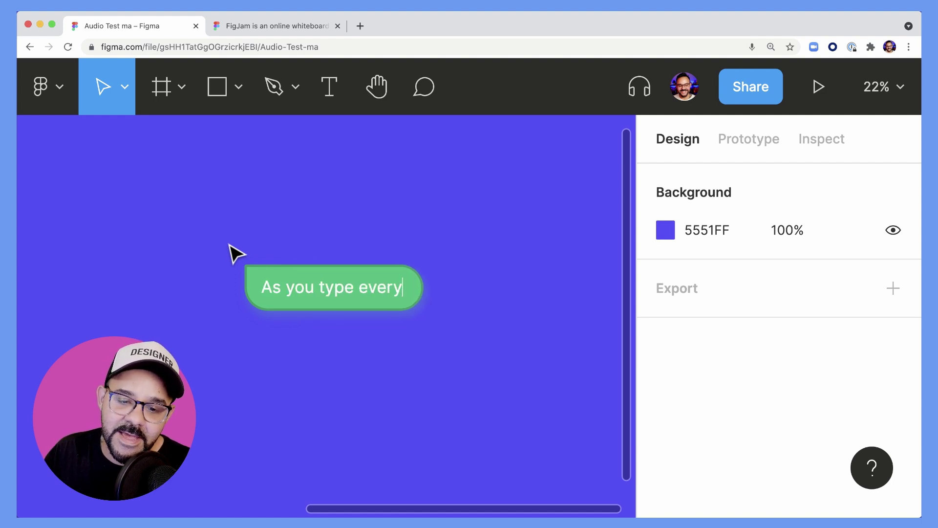
text(one can see w)
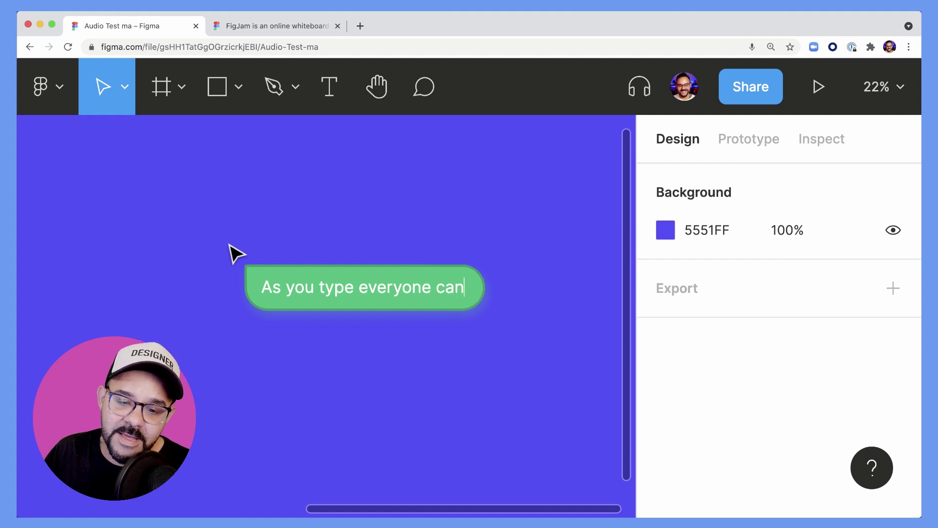
text(hat you say)
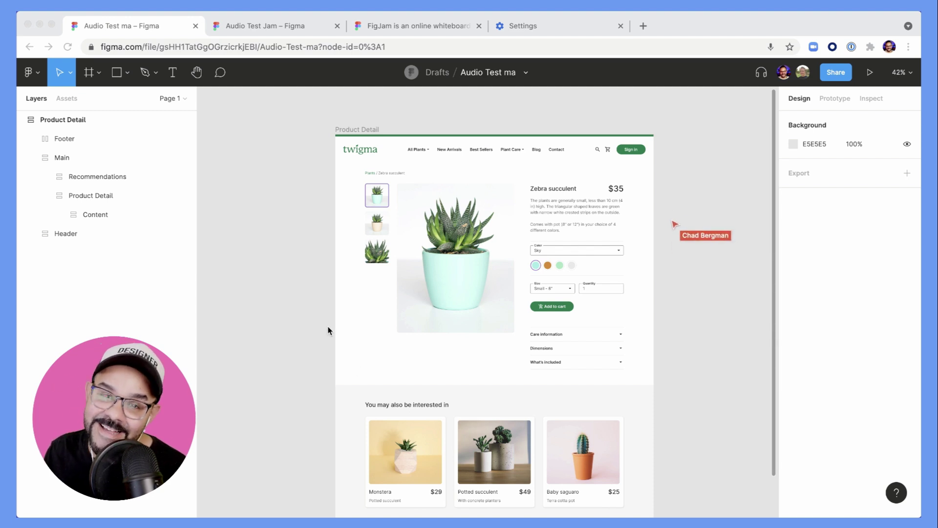
- Cursor-chat 'hey chad!' and 'wanna hop on audio?', then start an audio conversation
click(272, 281)
key(slash)
text(hey chad!)
key(Return)
text(wanna hop on audio?)
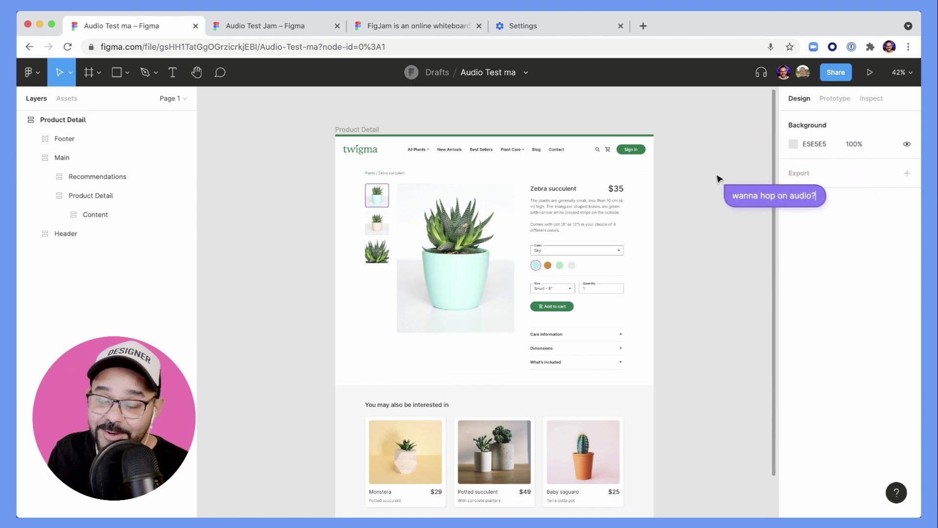
click(764, 73)
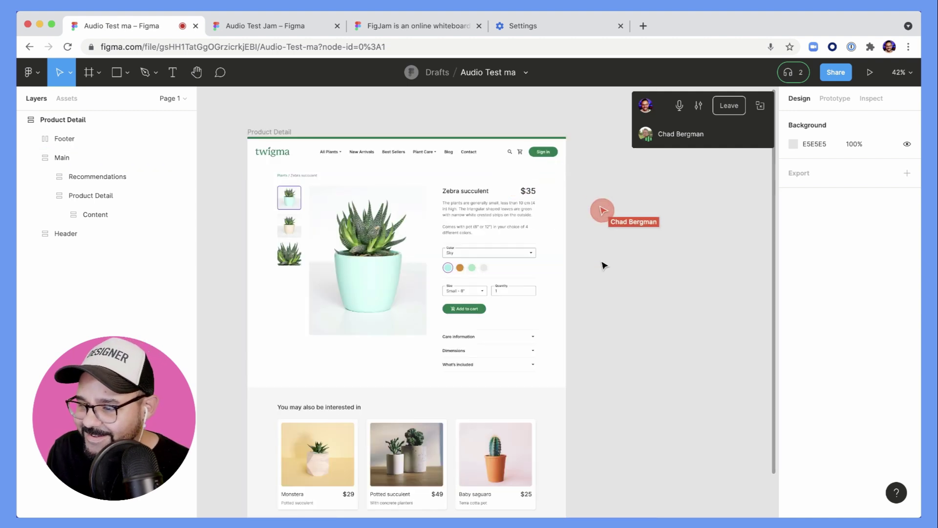
- View the FigJam tab, return to Audio Test ma, and pan the design right
scroll(603, 239, down, 2)
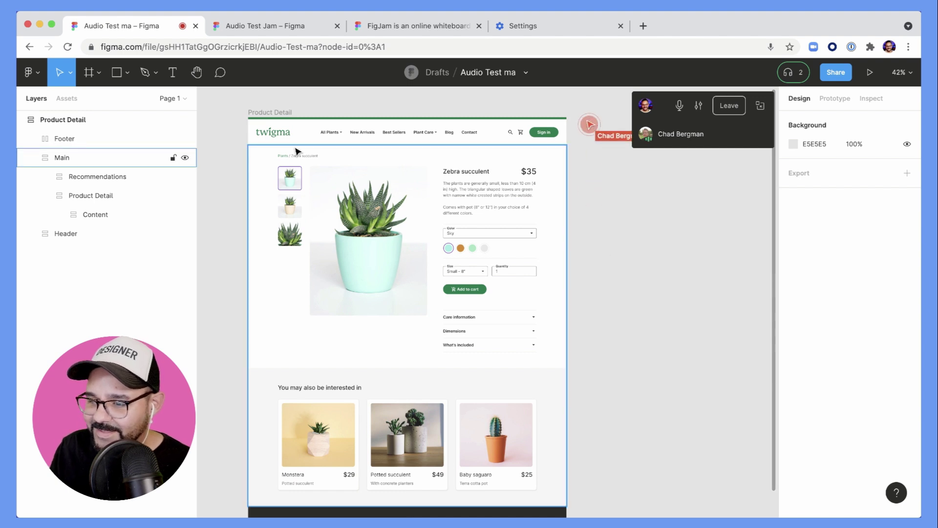
click(390, 28)
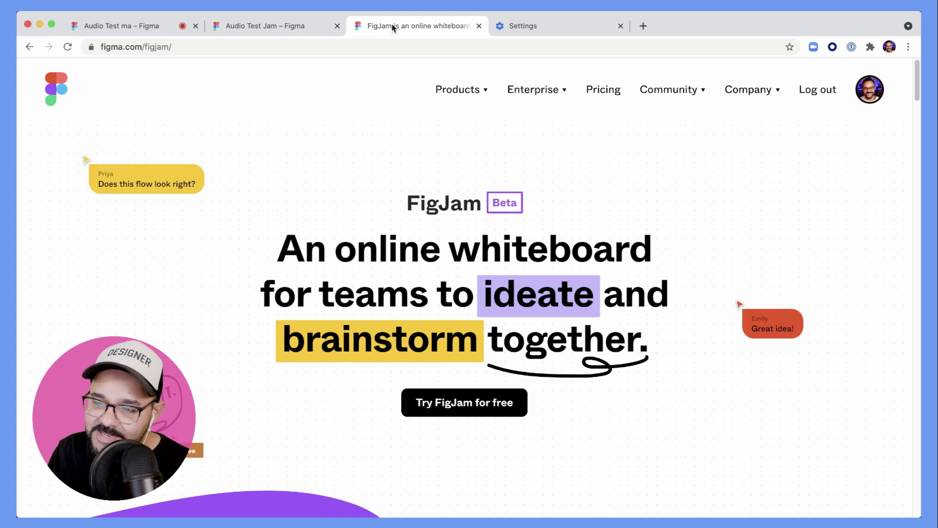
click(169, 25)
drag(227, 203, 261, 172)
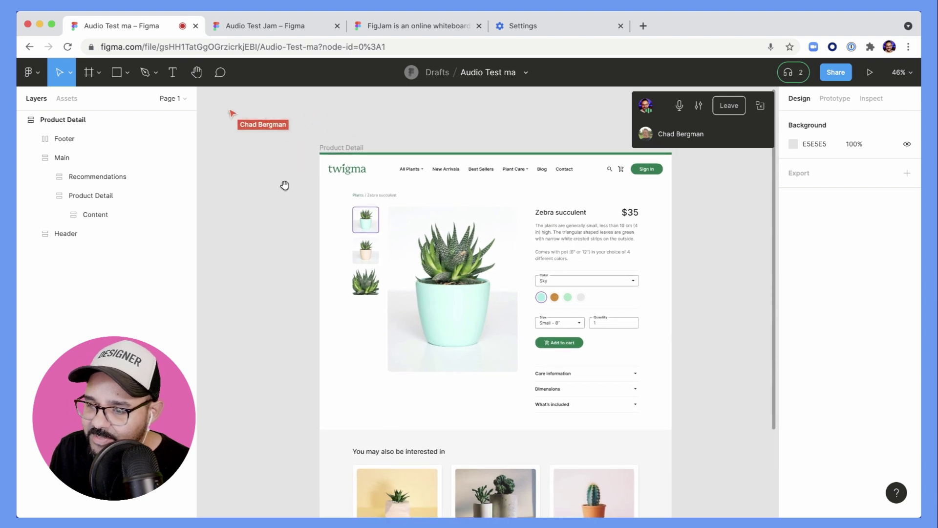
- Cursor-chat 'Hey', leave the audio call, and switch to the Audio Test Jam board
key(slash)
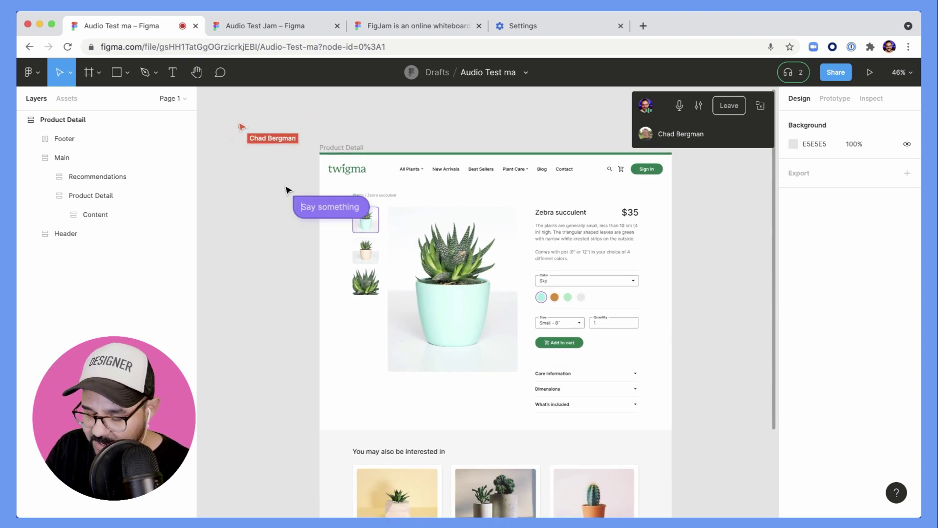
text(Hey)
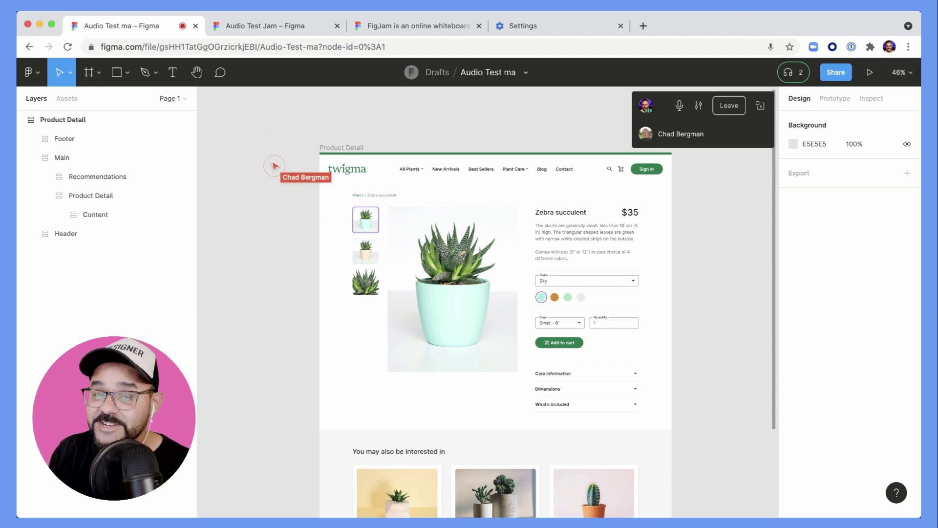
click(726, 109)
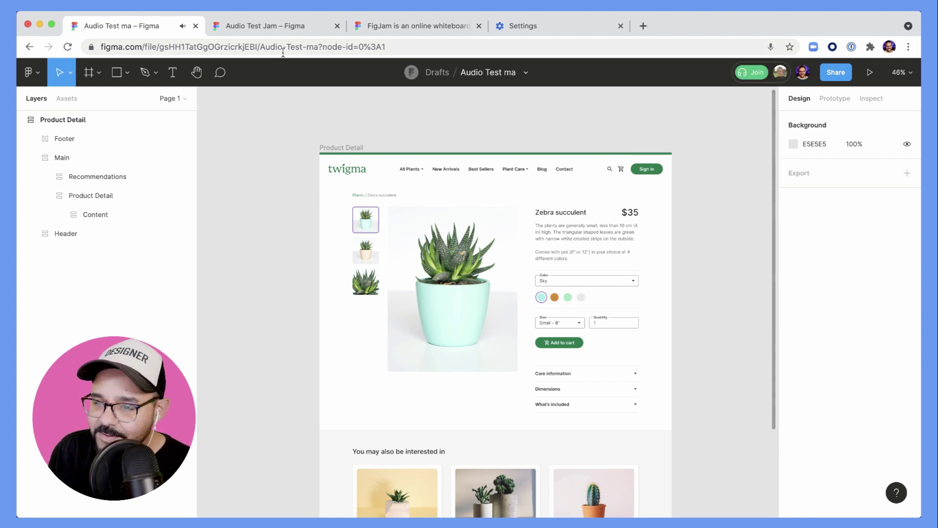
click(272, 31)
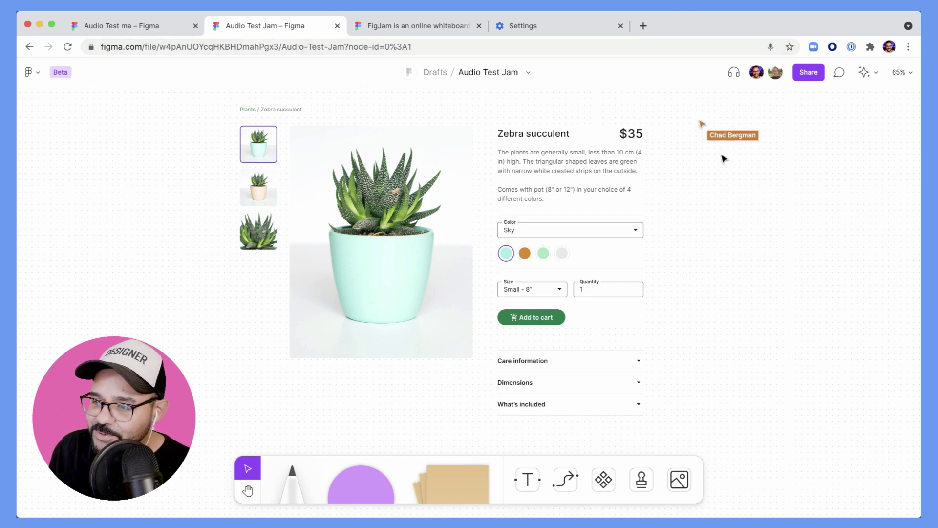
- Join the FigJam audio call and show Yeti Stereo mic and BlackHole 2ch speaker settings
click(733, 72)
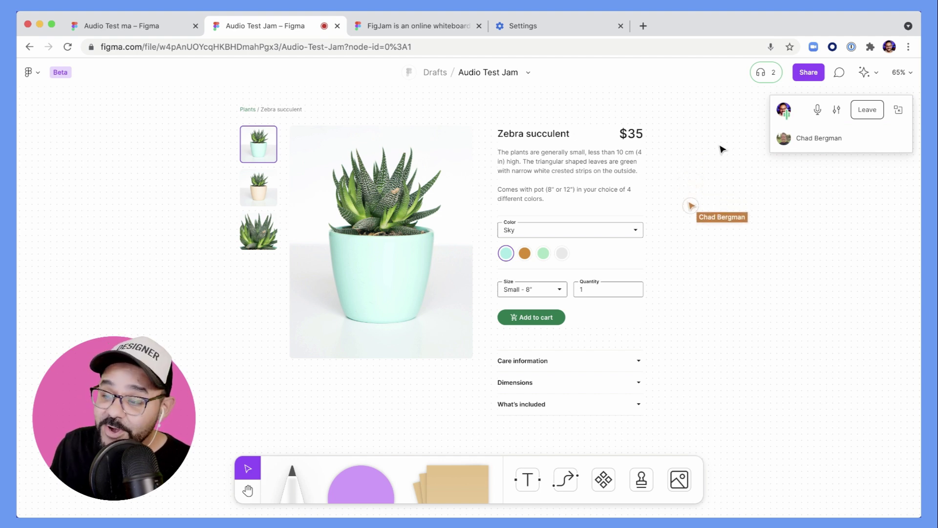
click(837, 110)
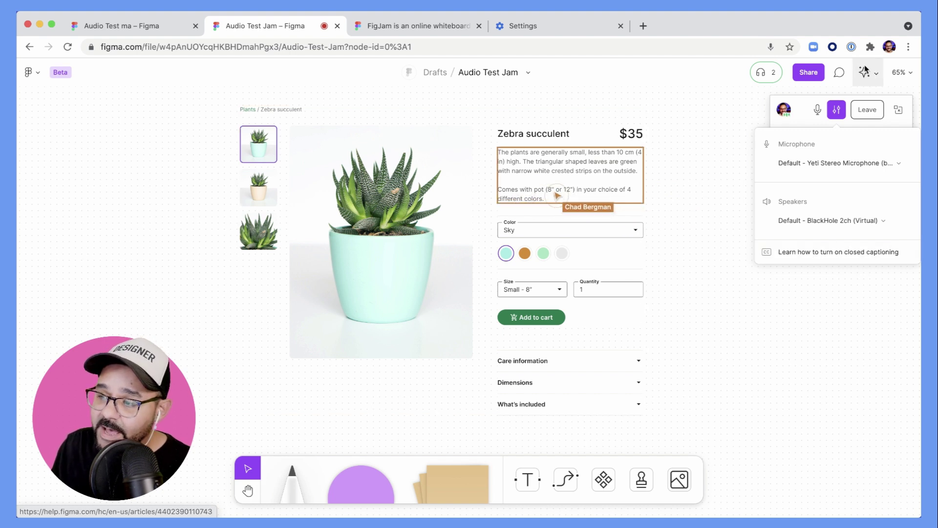
- Confirm Chrome's Live Caption setting is on, then return to the Audio Test Jam board
click(909, 47)
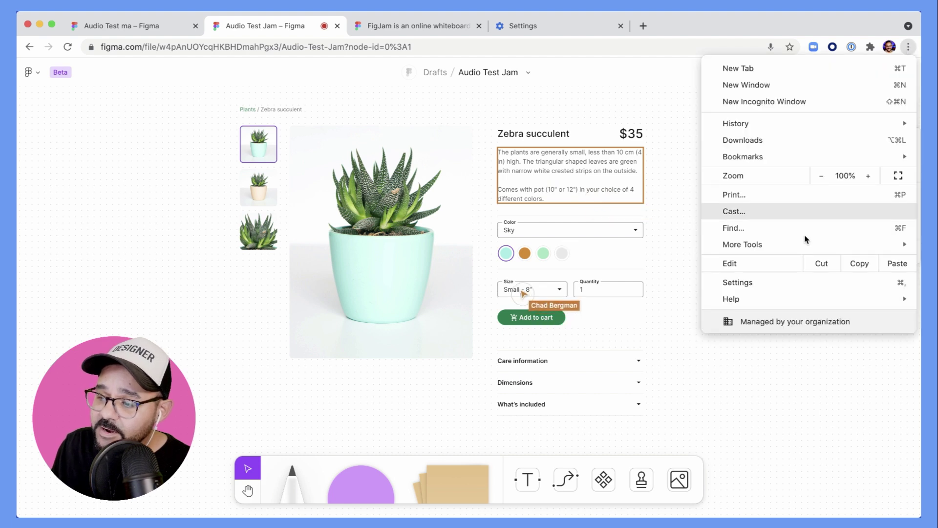
click(538, 39)
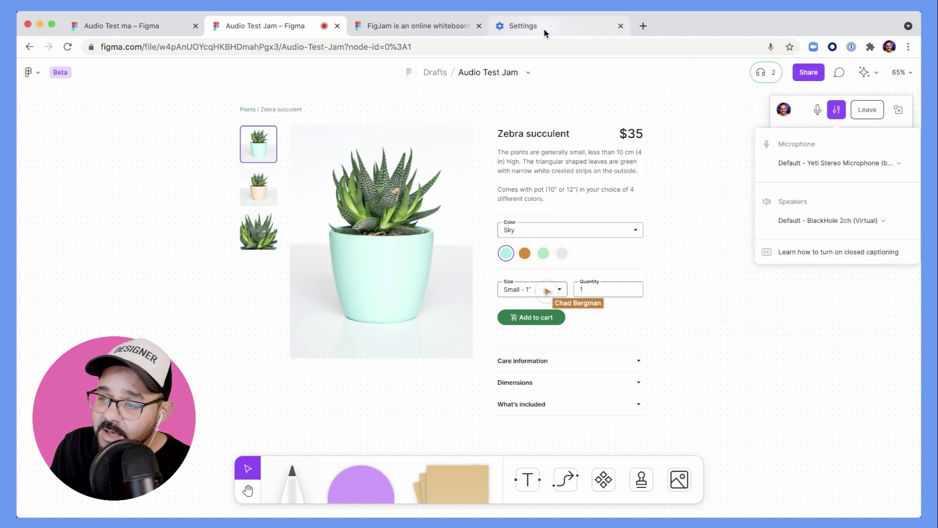
click(544, 30)
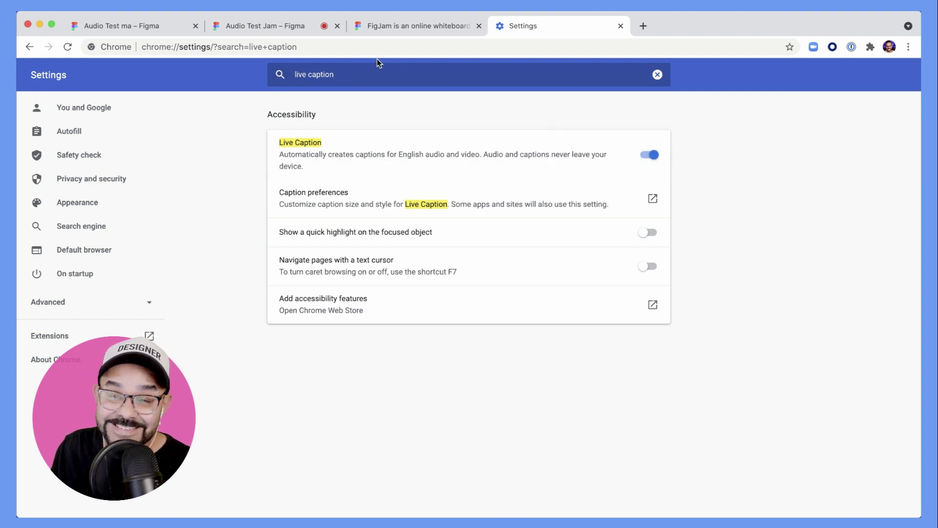
click(271, 25)
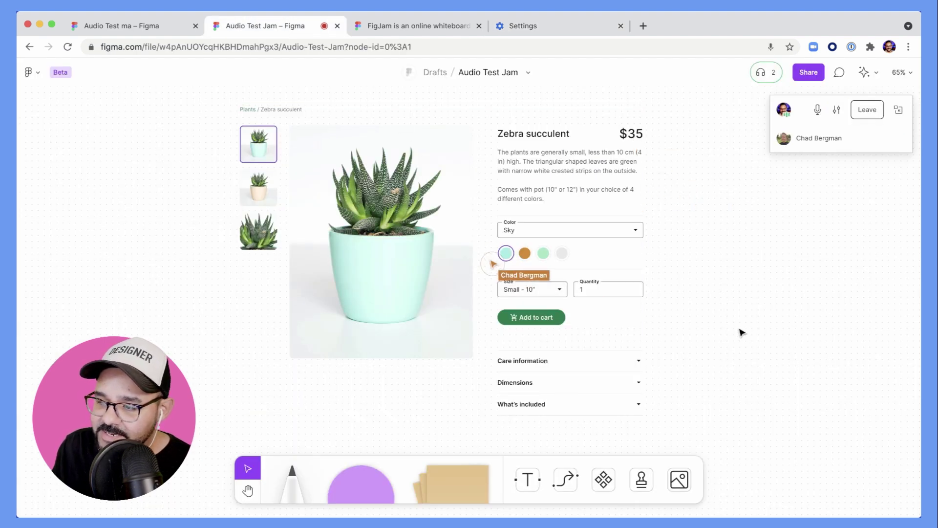
- Nudge the Live Caption box slightly left over the board
mouse_move(604, 398)
mouse_down()
mouse_move(610, 389)
mouse_move(586, 397)
mouse_up()
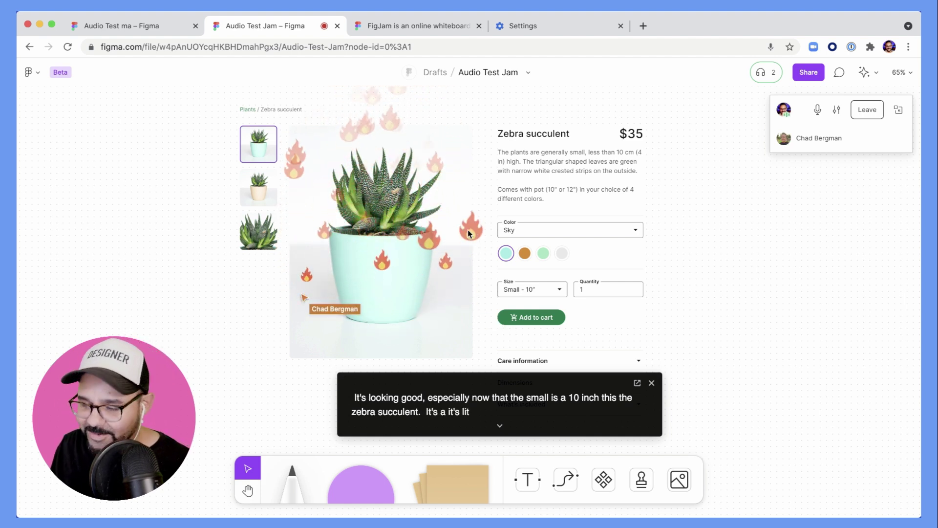
- Trail heart-eyes reactions down the plant pot in the Zebra succulent image
key(e)
click(456, 203)
mouse_move(457, 203)
mouse_down()
mouse_move(492, 232)
mouse_move(436, 251)
mouse_move(440, 277)
mouse_move(612, 274)
mouse_move(592, 281)
mouse_move(672, 306)
mouse_up()
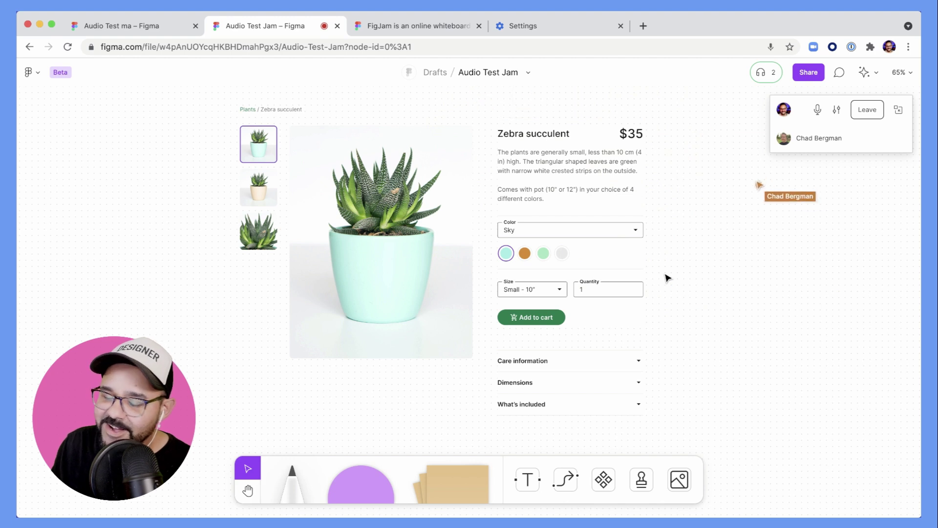
- Wave the hand tool at the collaborator on the Zebra succulent board
scroll(668, 278, right, 2)
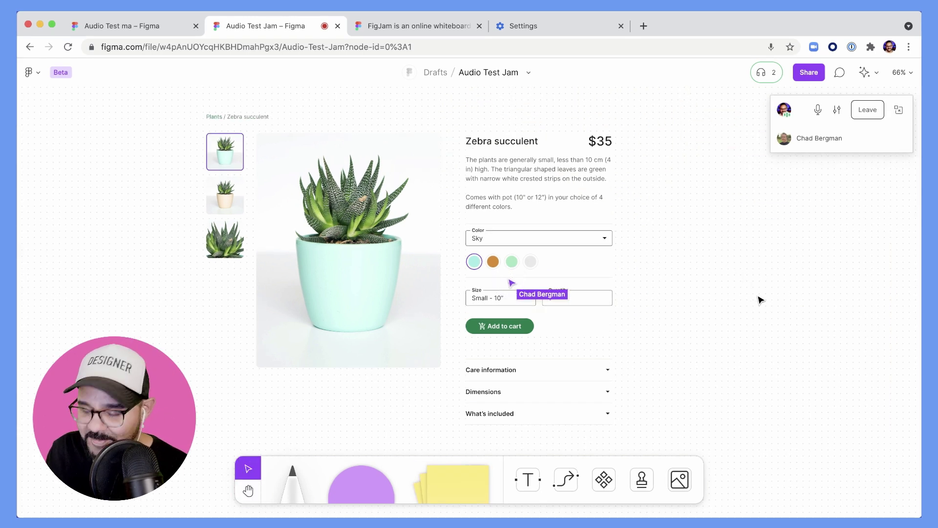
key(h)
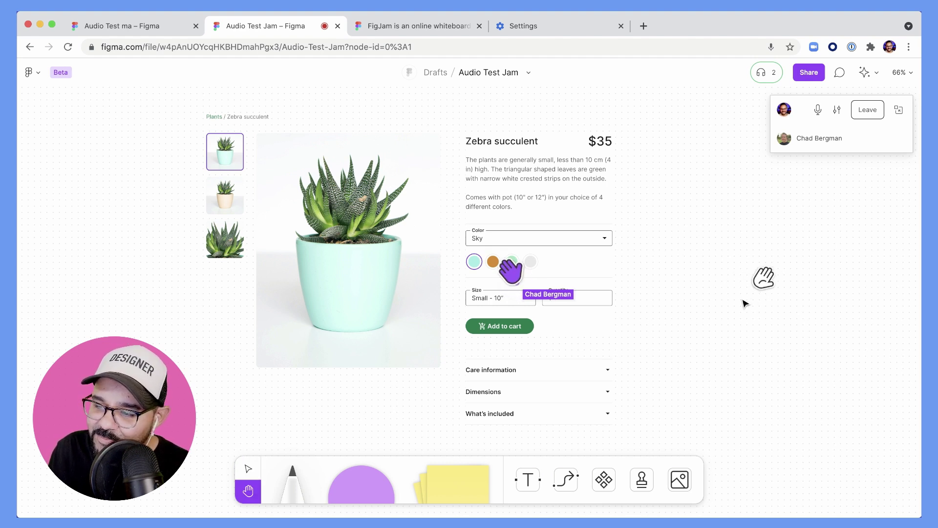